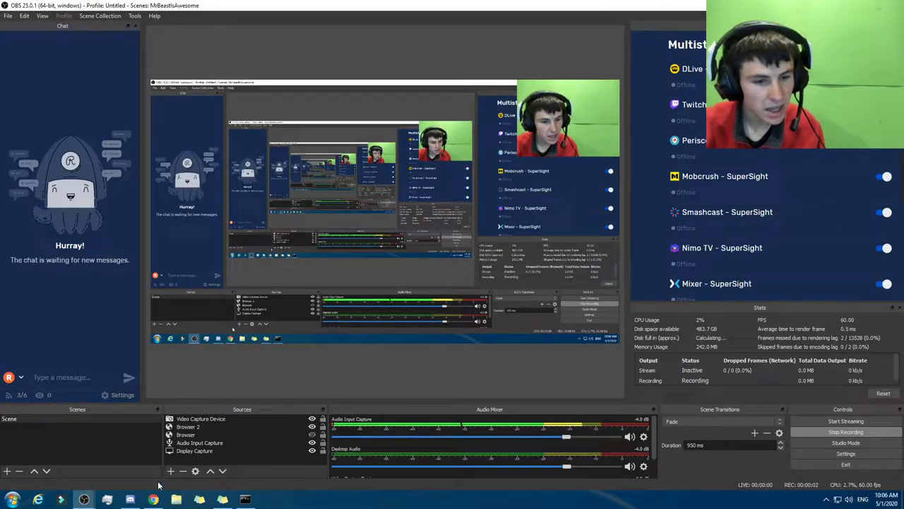
Bring the Chrome window with the YouTube Studio channel dashboard to the front.
left_click(153, 498)
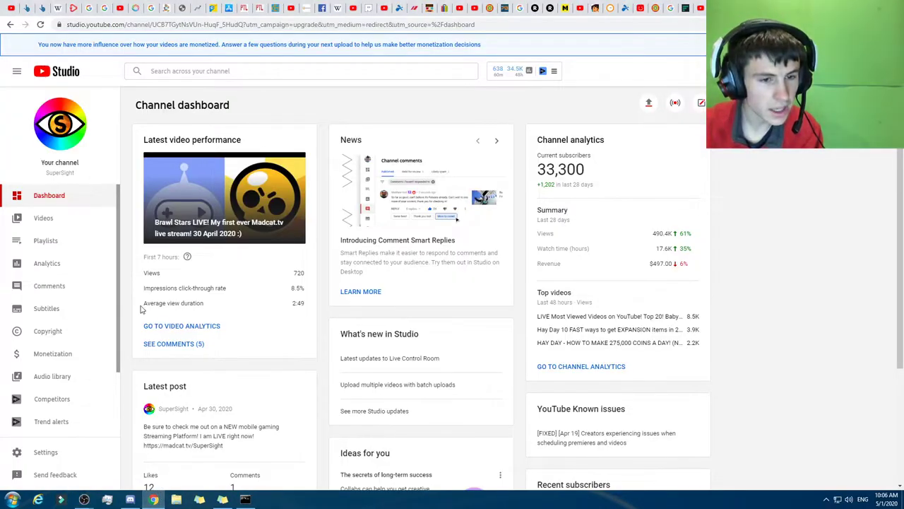
Open Comments and heart and like Call's 'loved it' comment.
left_click(75, 294)
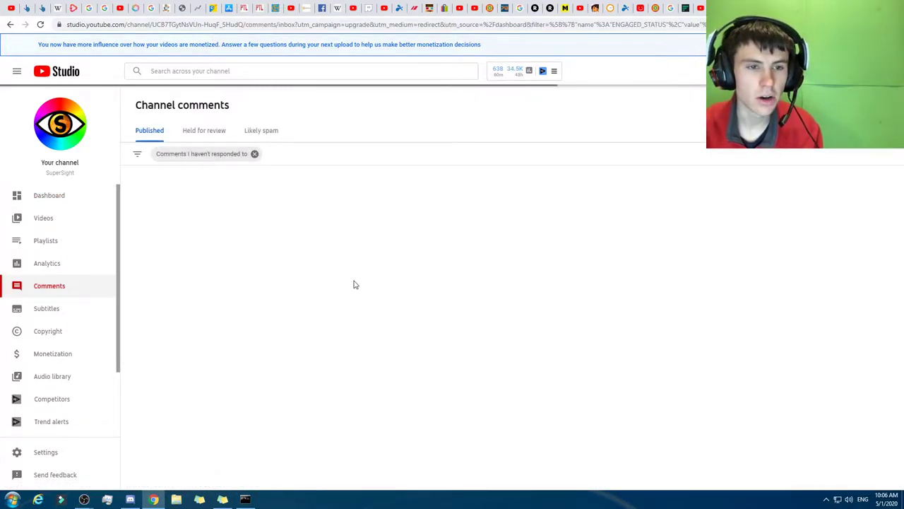
scroll(359, 308, "down", 2)
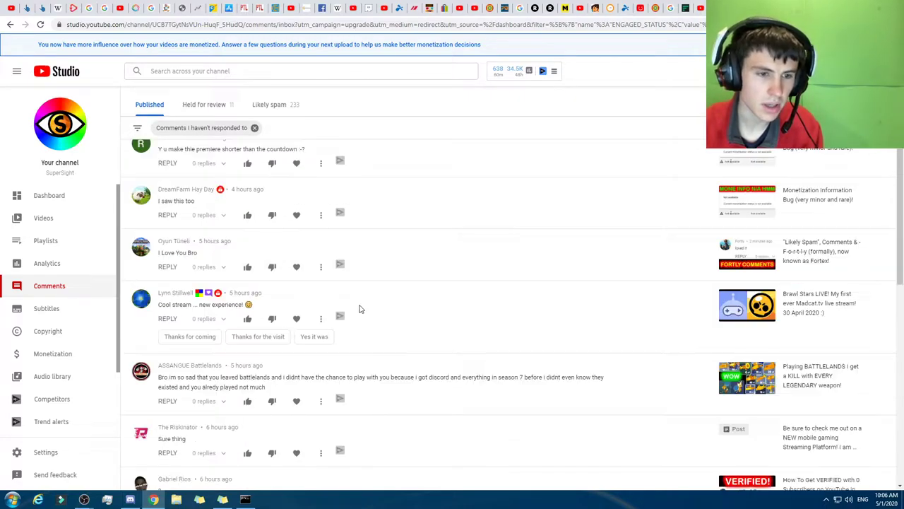
scroll(359, 309, "down", 2)
scroll(358, 308, "down", 1)
scroll(359, 308, "down", 1)
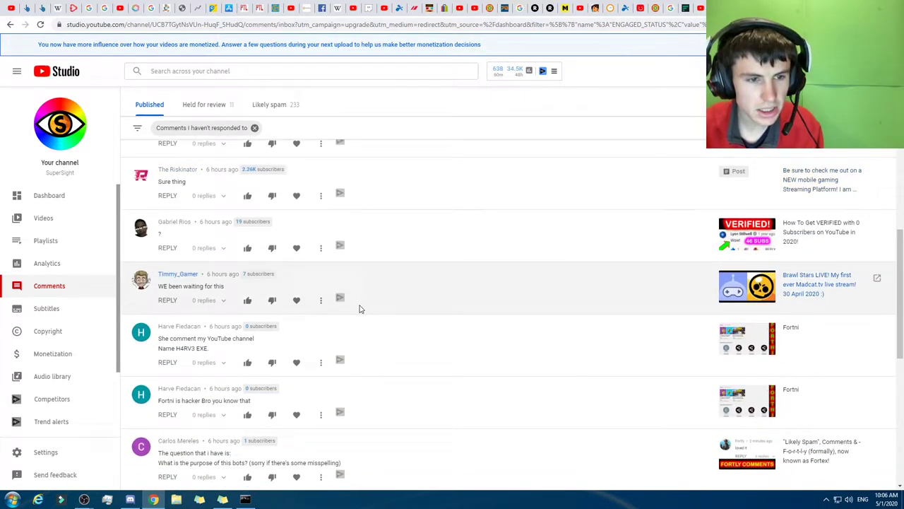
scroll(359, 308, "down", 2)
scroll(359, 308, "down", 2)
scroll(359, 309, "down", 2)
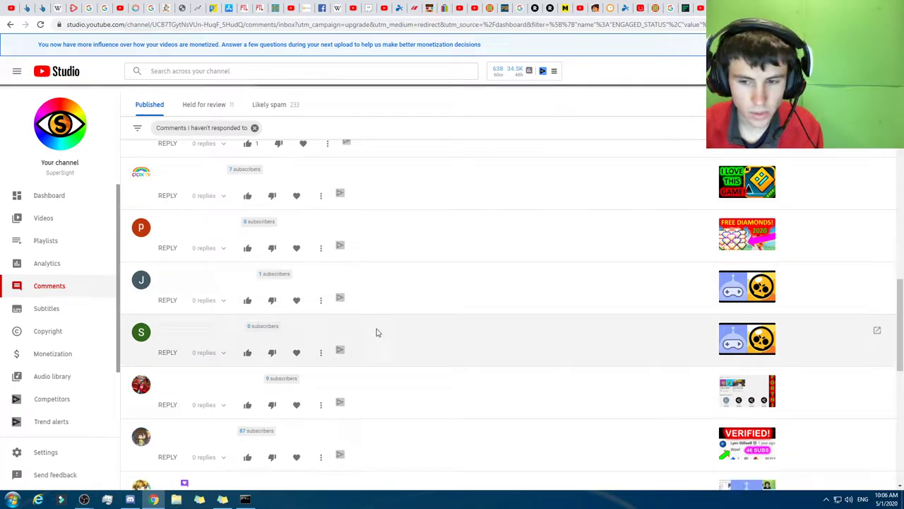
scroll(354, 352, "down", 3)
scroll(354, 353, "down", 2)
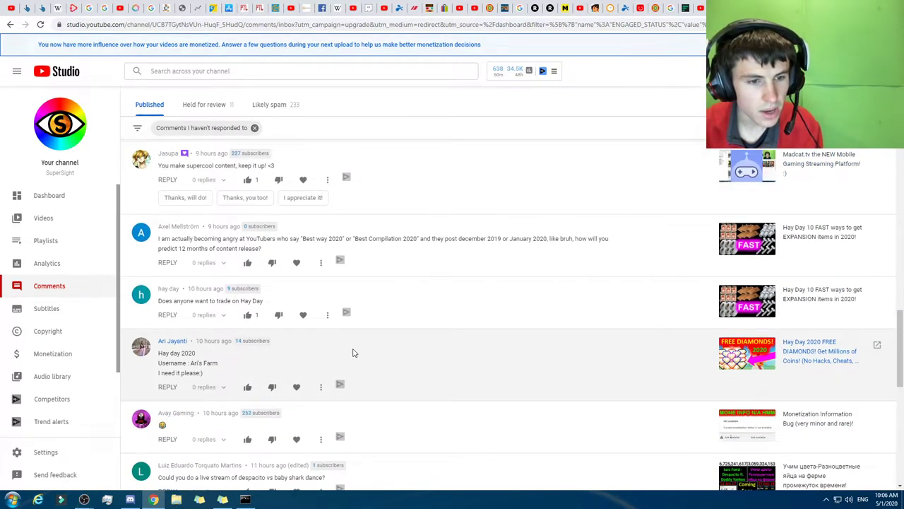
scroll(354, 352, "down", 3)
scroll(323, 359, "down", 1)
scroll(325, 361, "down", 1)
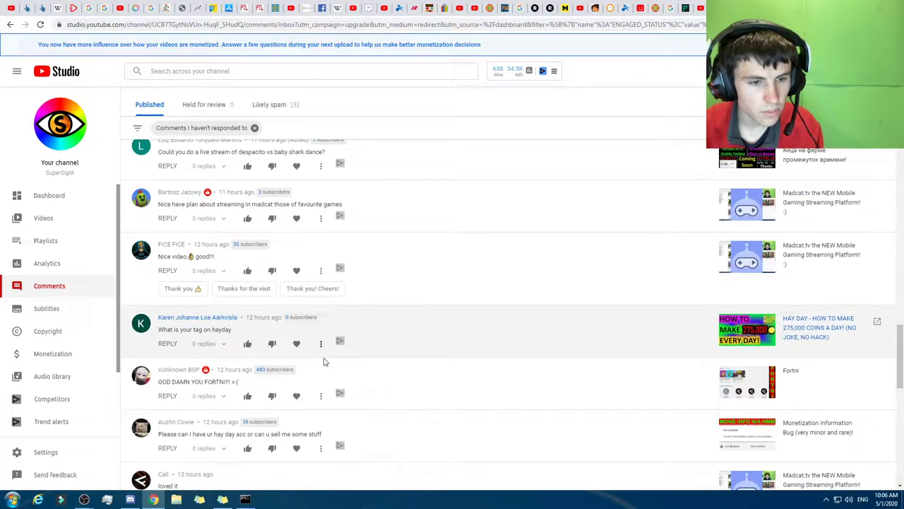
scroll(324, 360, "down", 2)
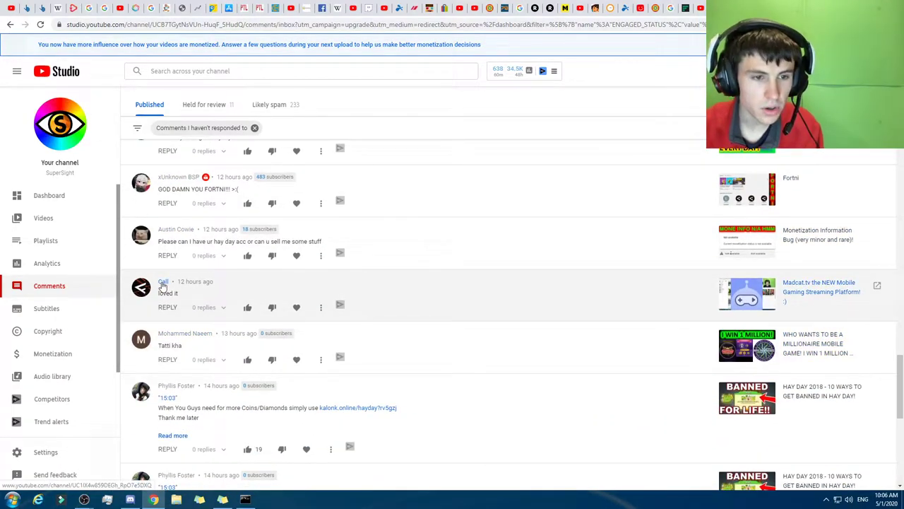
left_click(296, 307)
left_click(247, 308)
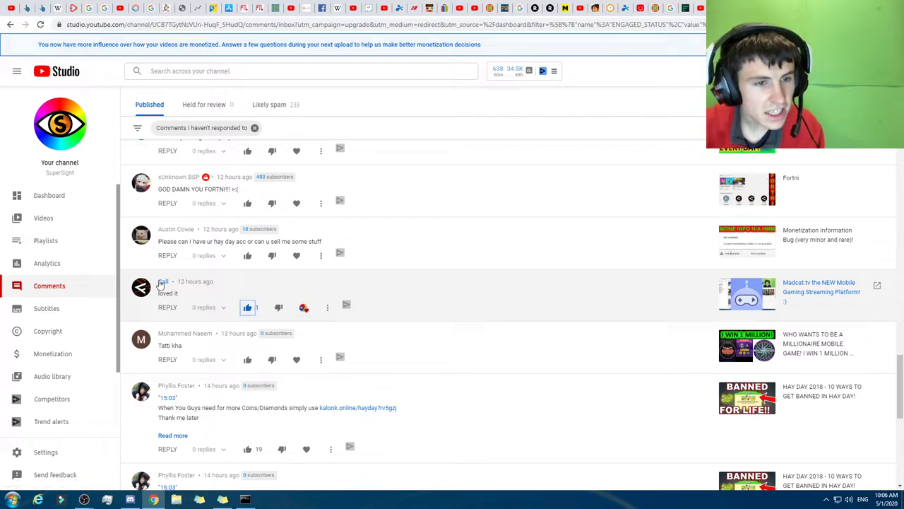
Open the commenter Call's YouTube channel page from their comment.
left_click(161, 282)
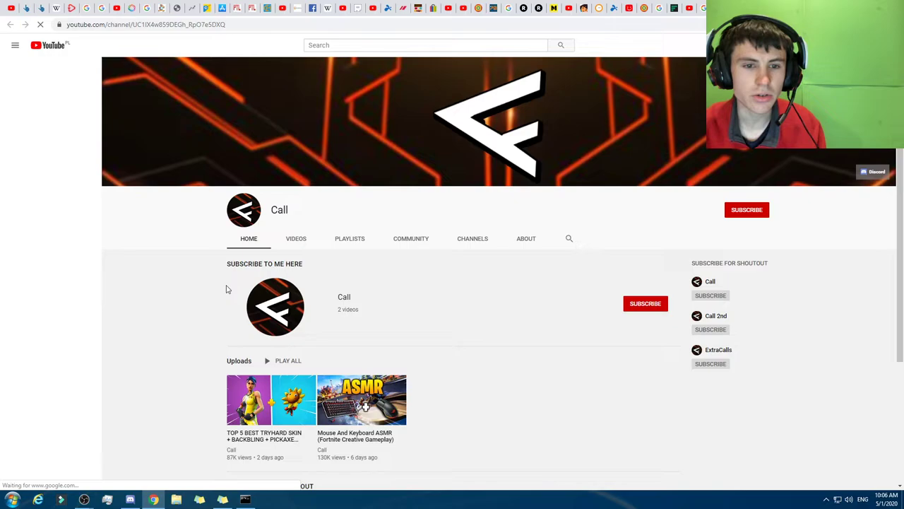
scroll(399, 292, "down", 2)
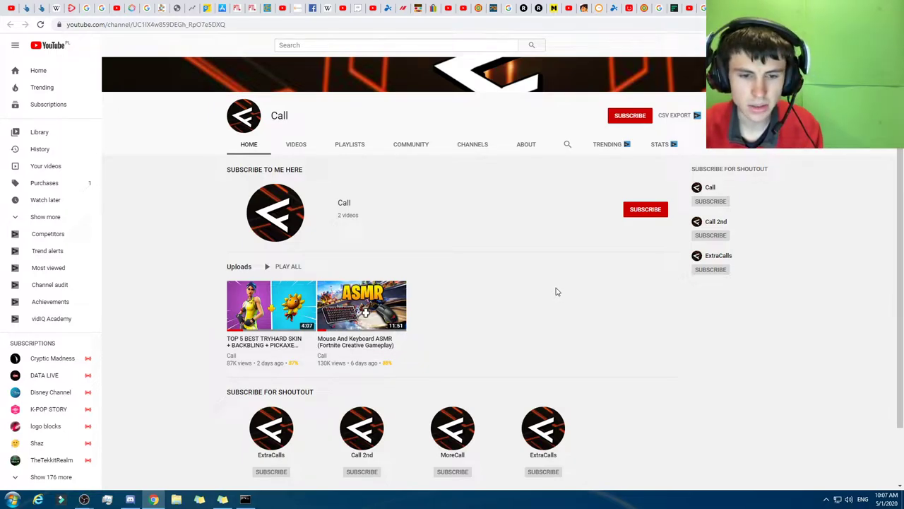
scroll(553, 282, "down", 1)
scroll(553, 283, "up", 1)
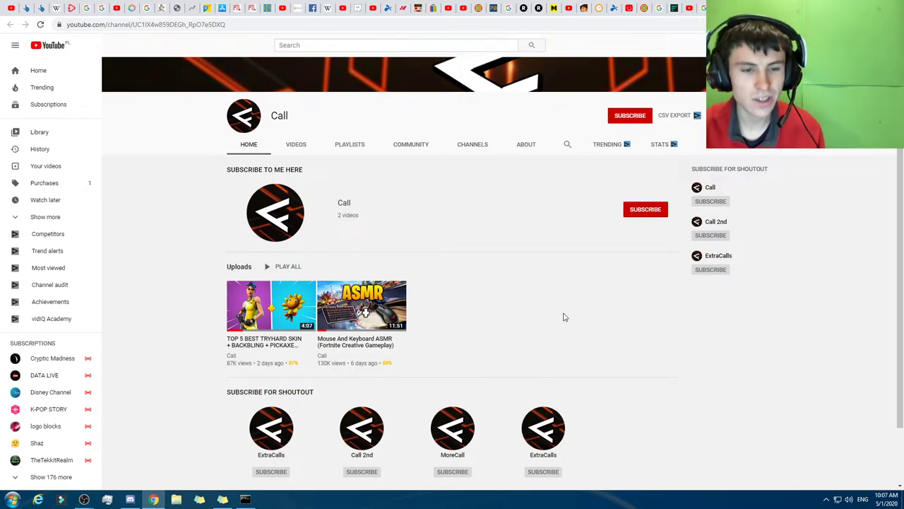
left_click(530, 145)
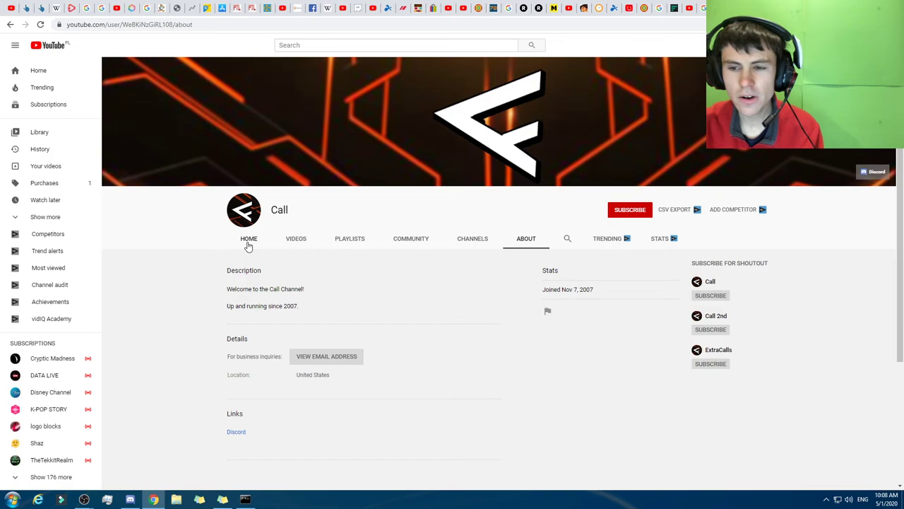
left_click(248, 240)
scroll(521, 359, "down", 2)
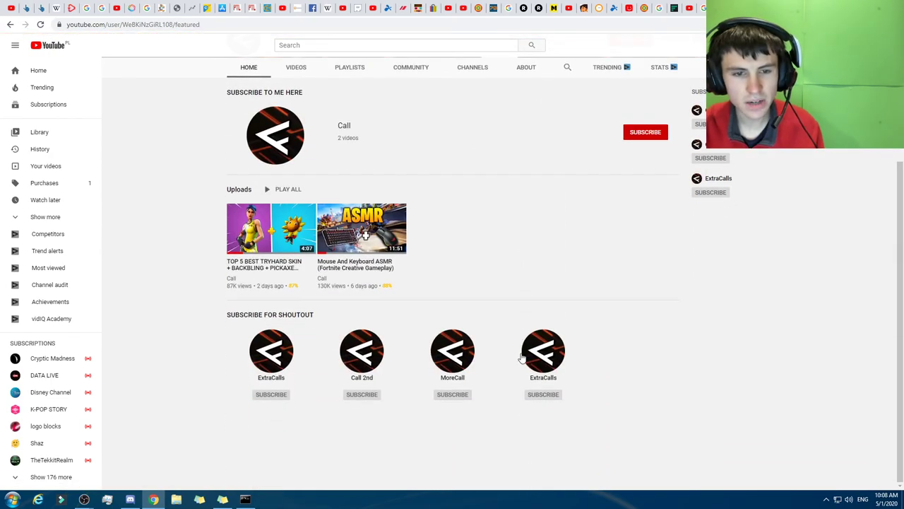
scroll(623, 357, "up", 1)
scroll(539, 337, "up", 1)
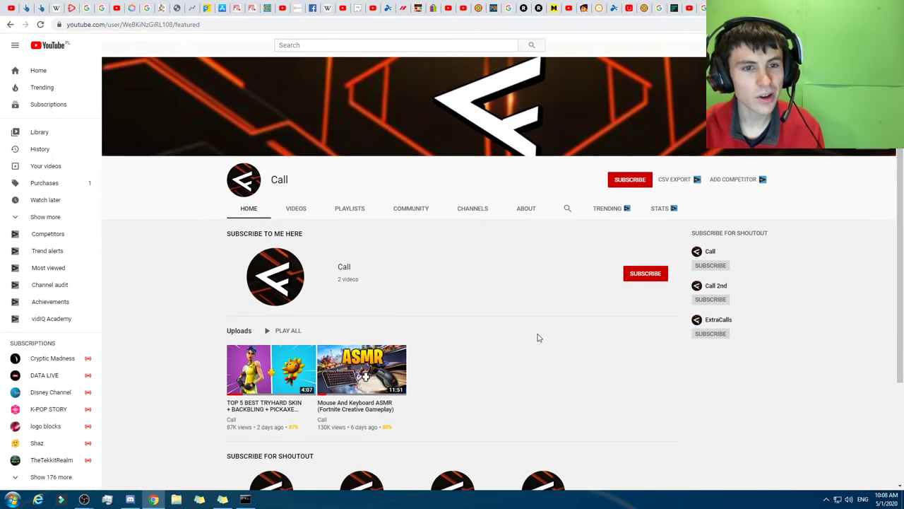